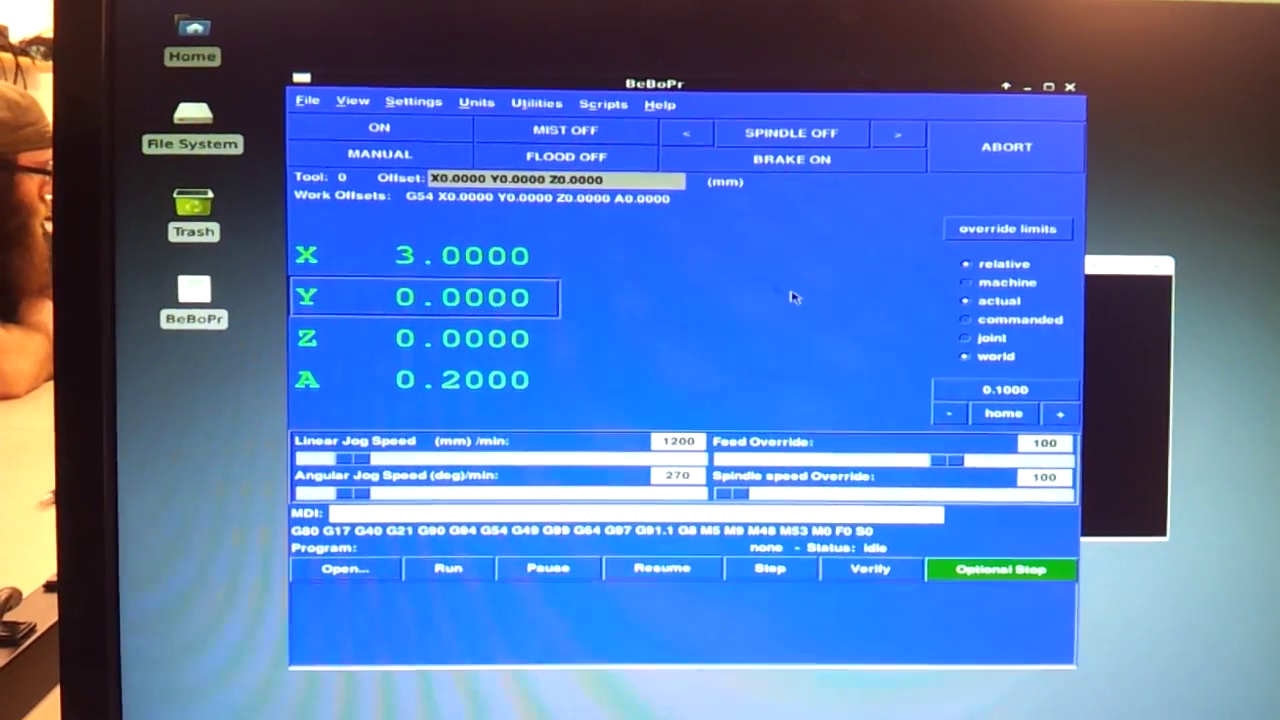
Jog Y up in 0.1000 steps, then by a 1.0000 step to reach 6.2000
{"action": "left_click", "coordinate": [1034, 419]}
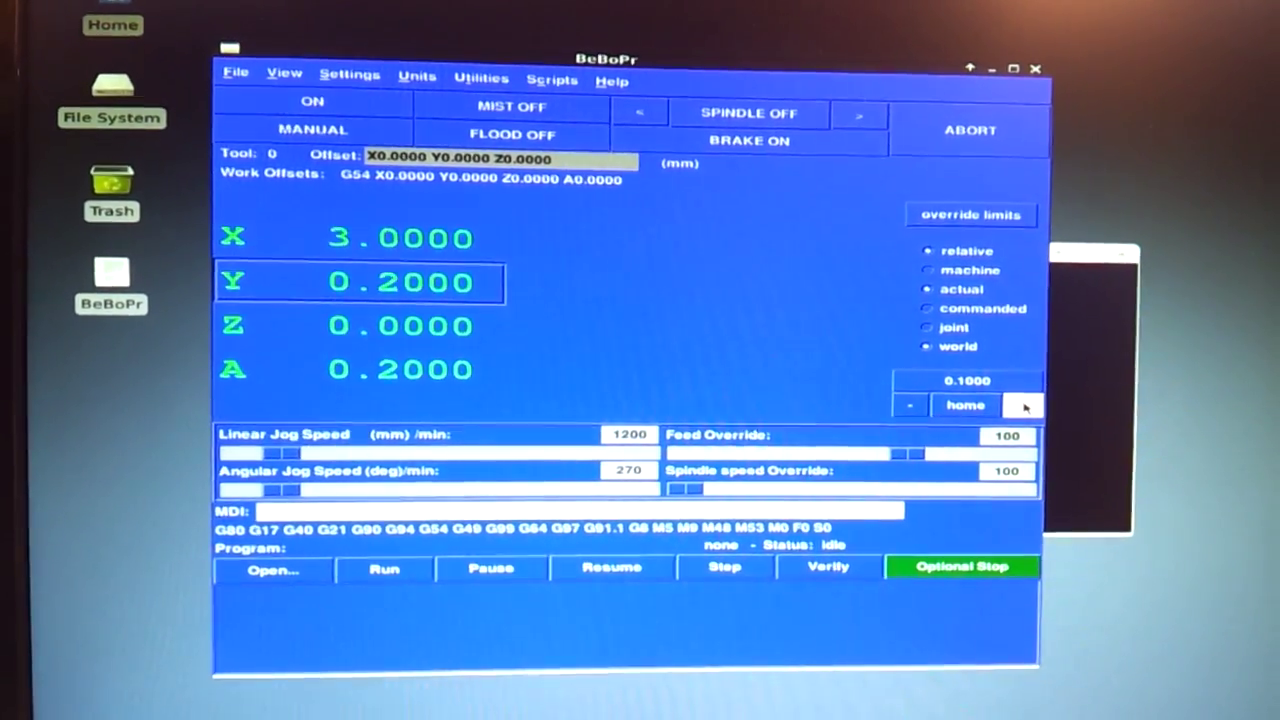
{"action": "left_click", "coordinate": [975, 389]}
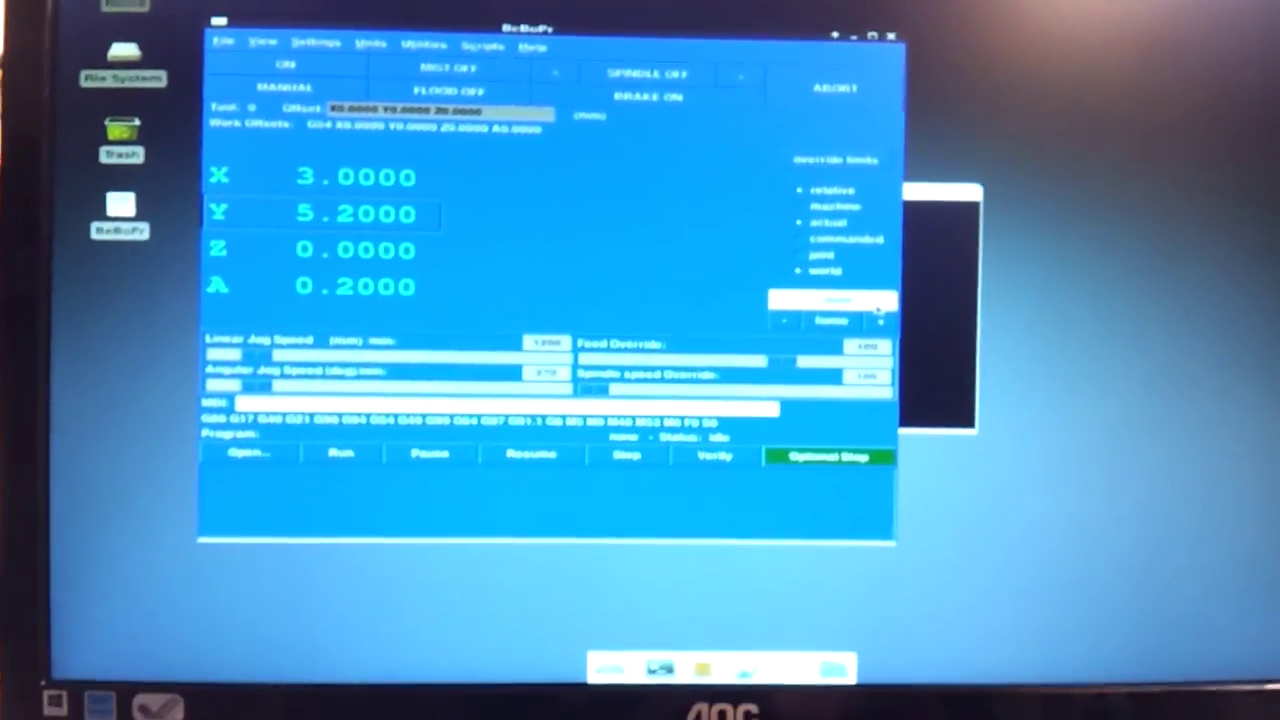
{"action": "key", "text": "Up"}
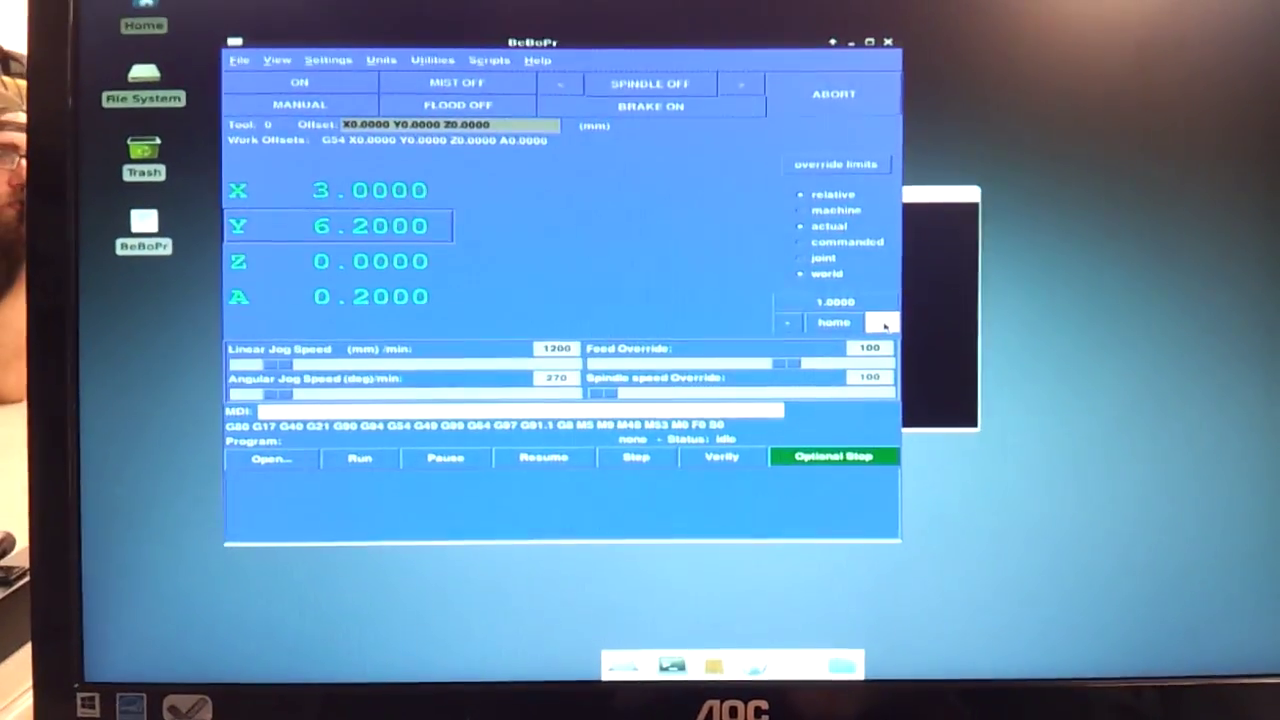